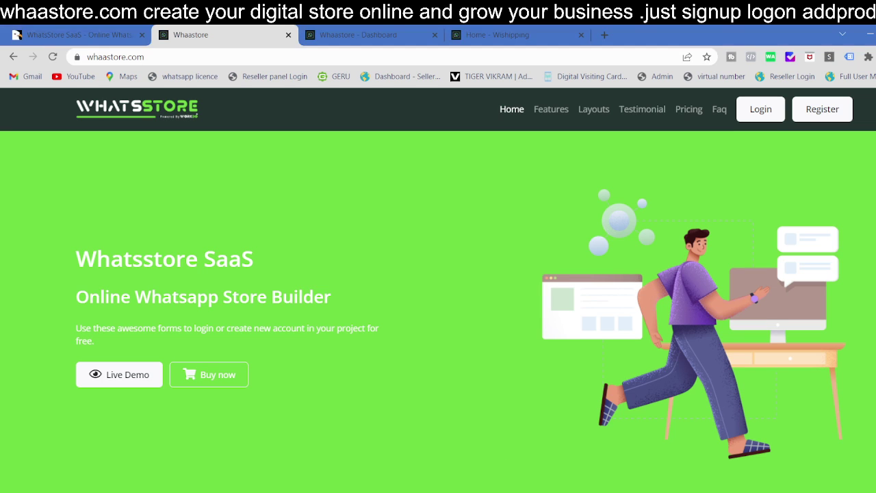
Review the store builder's landing page, including its features, pricing plans and FAQ, and open the registration page.
{"action": "scroll", "coordinate": [438, 308], "scroll_direction": "down", "scroll_amount": 5}
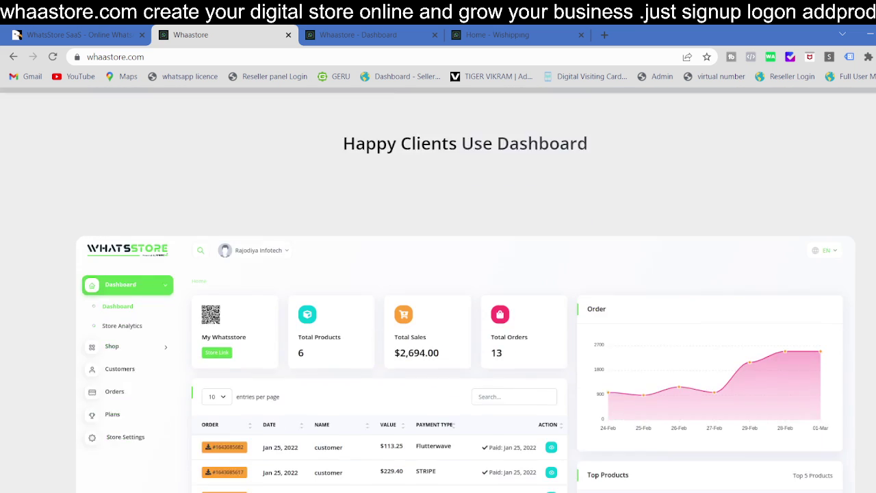
{"action": "scroll", "coordinate": [438, 308], "scroll_direction": "down", "scroll_amount": 15}
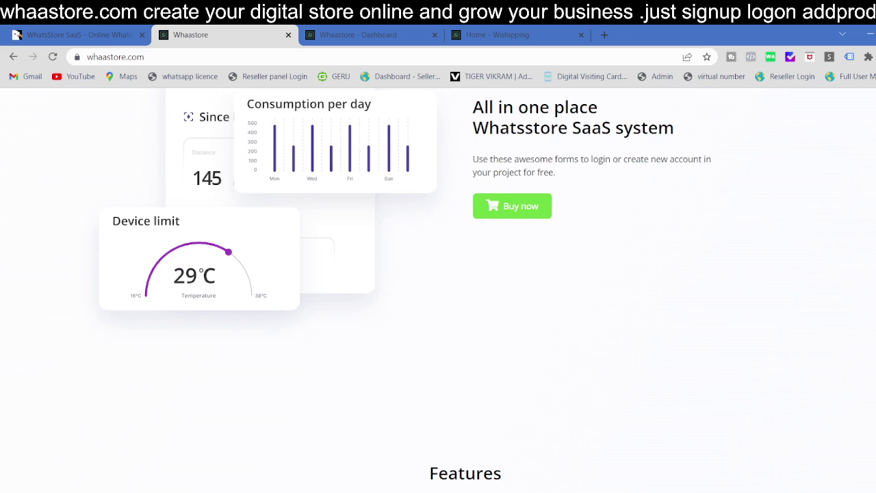
{"action": "scroll", "coordinate": [438, 308], "scroll_direction": "down", "scroll_amount": 7}
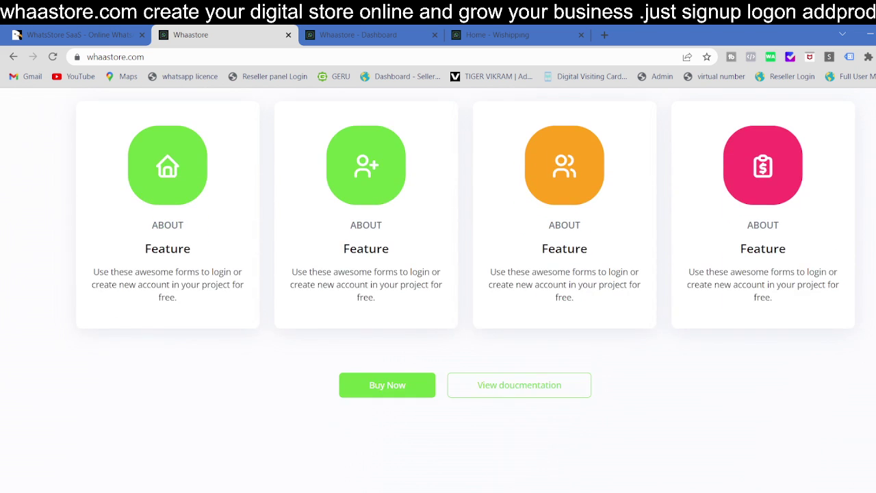
{"action": "scroll", "coordinate": [438, 308], "scroll_direction": "down", "scroll_amount": 15}
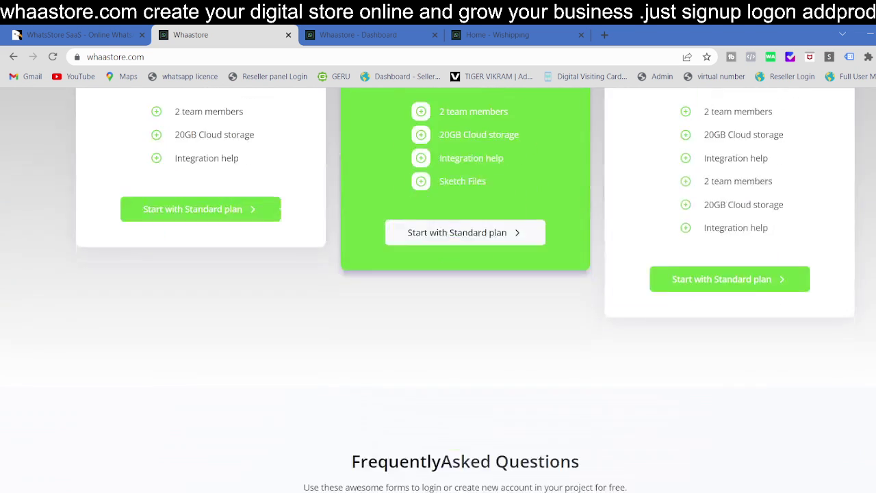
{"action": "scroll", "coordinate": [438, 308], "scroll_direction": "down", "scroll_amount": 5}
{"action": "scroll", "coordinate": [808, 127], "scroll_direction": "up", "scroll_amount": 20}
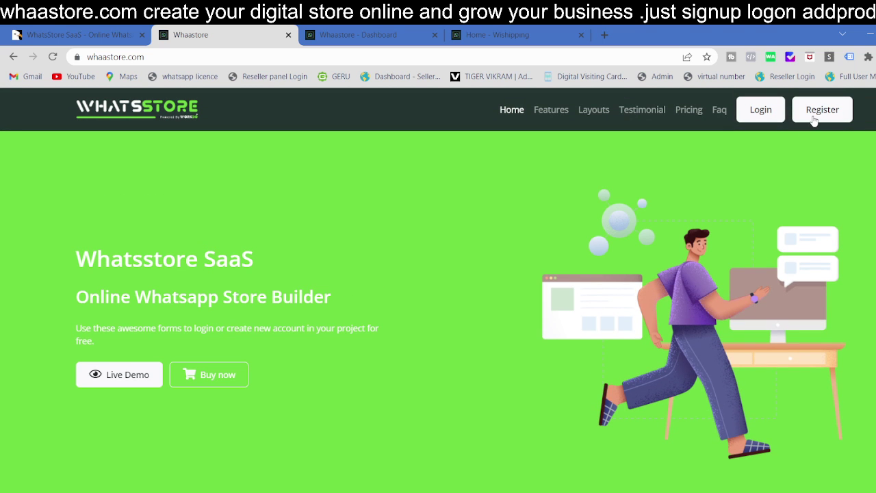
{"action": "left_click", "coordinate": [814, 119]}
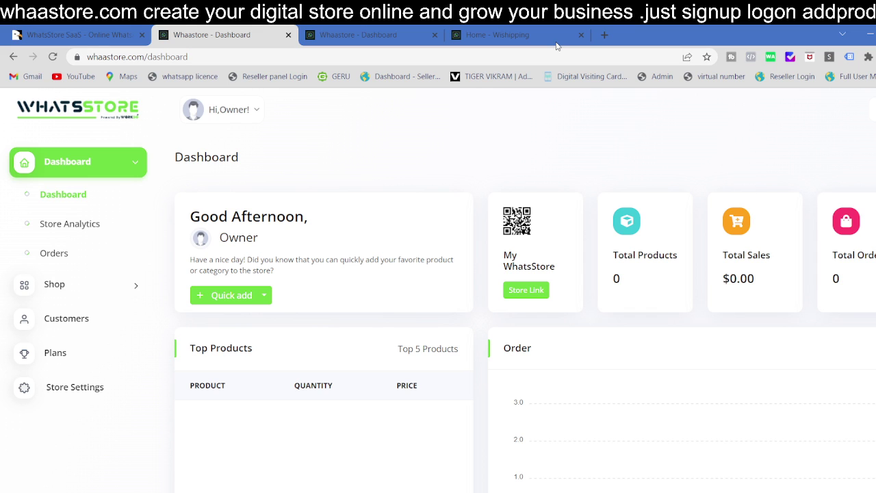
Open the Wishipping demo store and browse its products by the Leptop, Software and Electronic categories.
{"action": "left_click", "coordinate": [536, 35]}
{"action": "scroll", "coordinate": [275, 127], "scroll_direction": "down", "scroll_amount": 5}
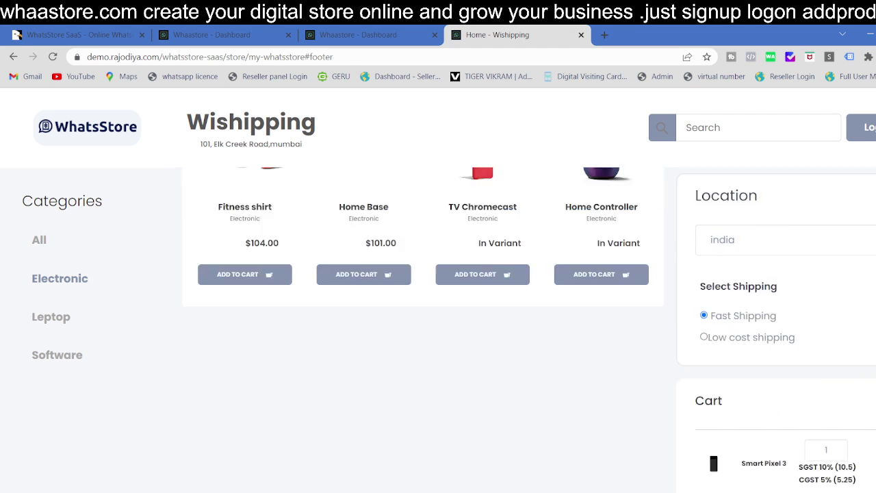
{"action": "scroll", "coordinate": [276, 127], "scroll_direction": "up", "scroll_amount": 5}
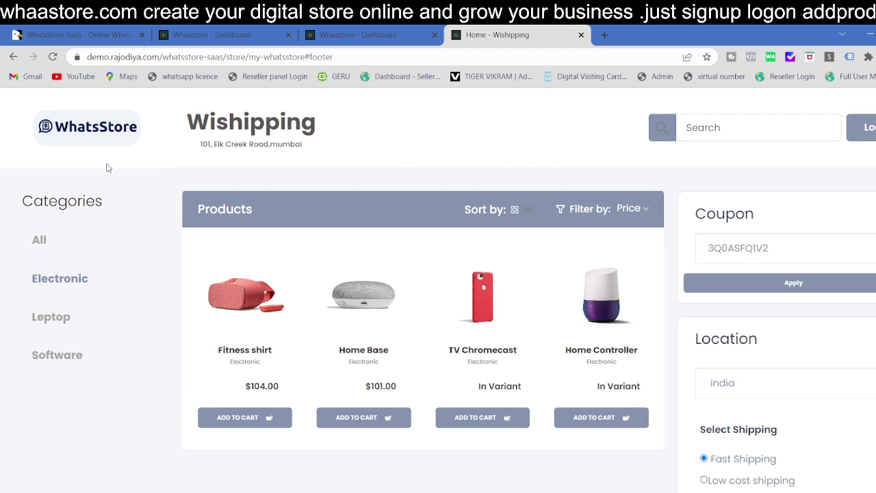
{"action": "left_click", "coordinate": [230, 116]}
{"action": "left_click", "coordinate": [54, 316]}
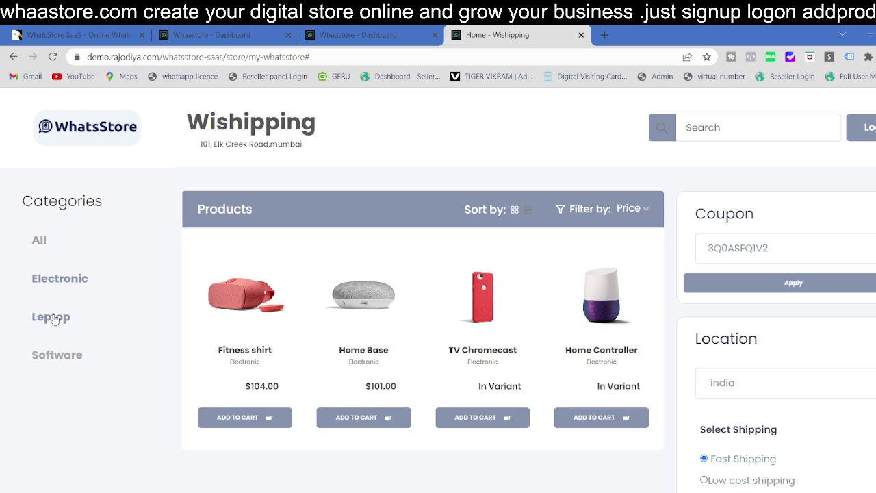
{"action": "left_click", "coordinate": [64, 357]}
{"action": "left_click", "coordinate": [59, 319]}
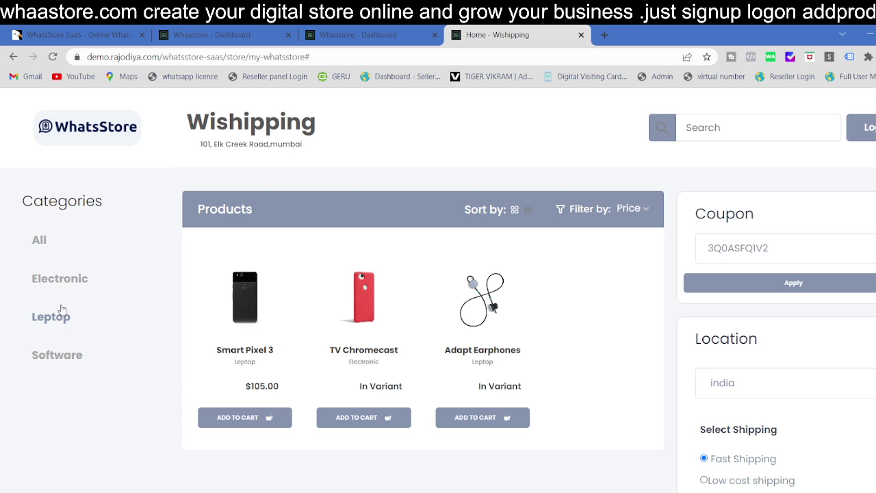
{"action": "left_click", "coordinate": [60, 286]}
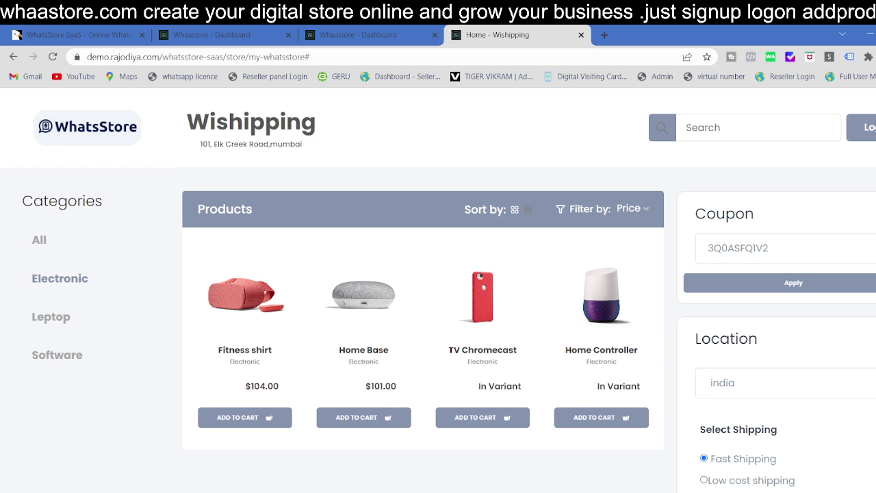
{"action": "scroll", "coordinate": [290, 185], "scroll_direction": "down", "scroll_amount": 6}
{"action": "scroll", "coordinate": [289, 185], "scroll_direction": "up", "scroll_amount": 5}
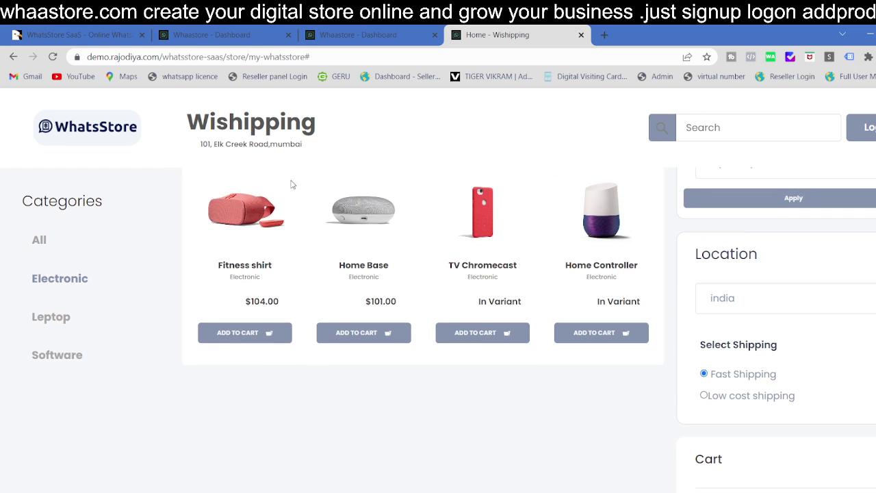
List all products in the demo store and add the Smart Pixel 3 and the Fitness shirt to the cart.
{"action": "left_click", "coordinate": [40, 239]}
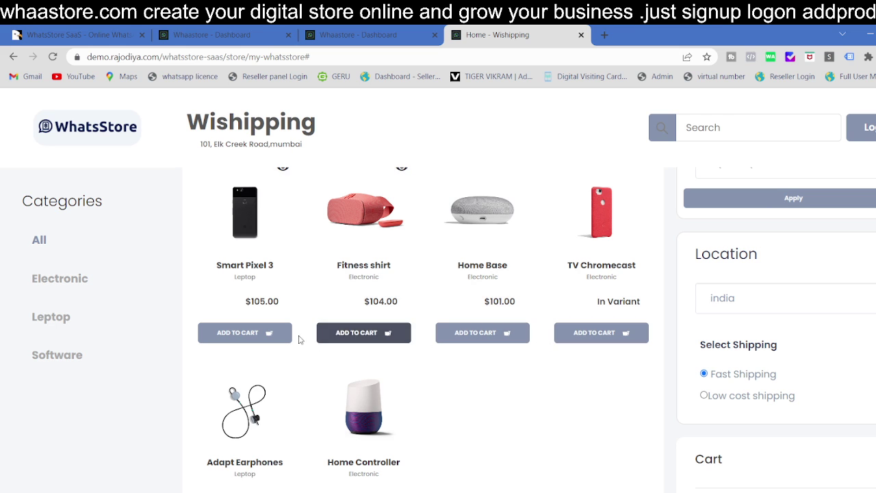
{"action": "left_click", "coordinate": [262, 337]}
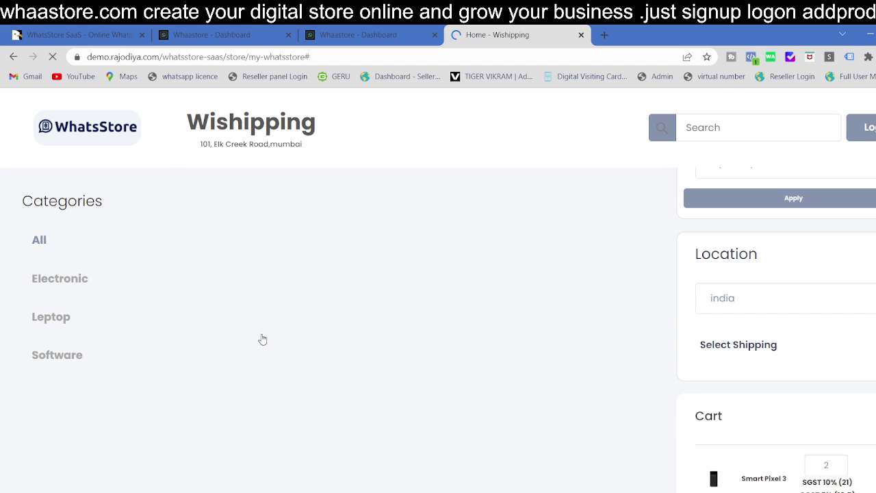
{"action": "scroll", "coordinate": [438, 328], "scroll_direction": "down", "scroll_amount": 10}
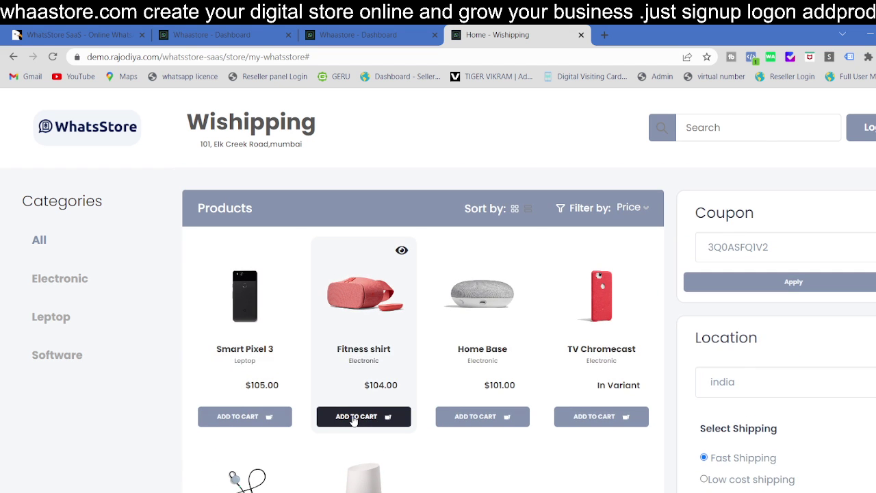
{"action": "left_click", "coordinate": [354, 417]}
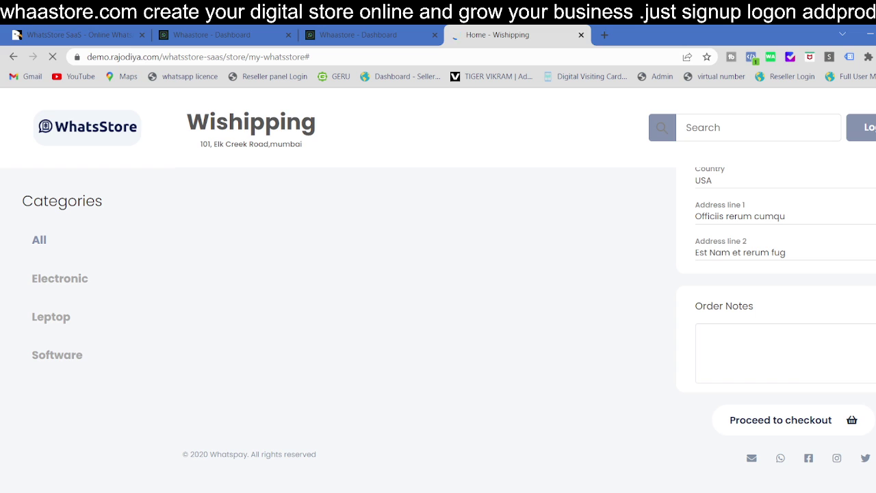
Proceed to checkout as a guest and review the available ordering and payment options.
{"action": "left_click", "coordinate": [822, 417]}
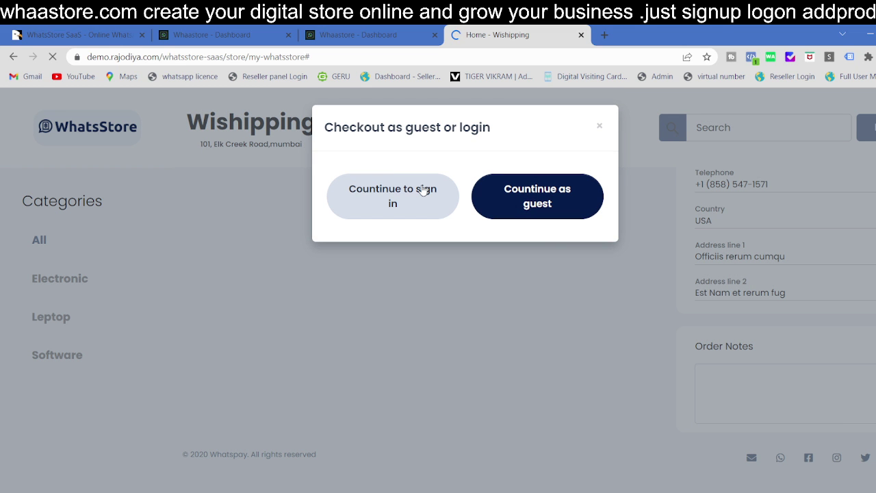
{"action": "left_click", "coordinate": [525, 202]}
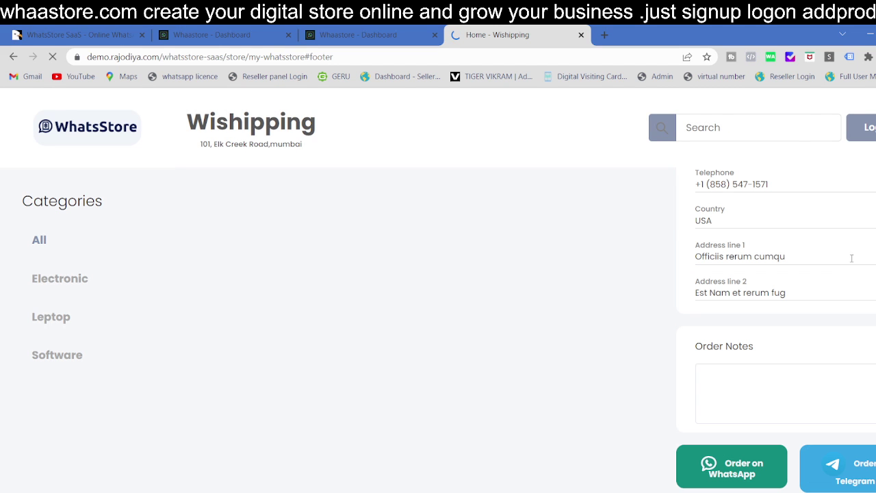
{"action": "scroll", "coordinate": [787, 273], "scroll_direction": "down", "scroll_amount": 3}
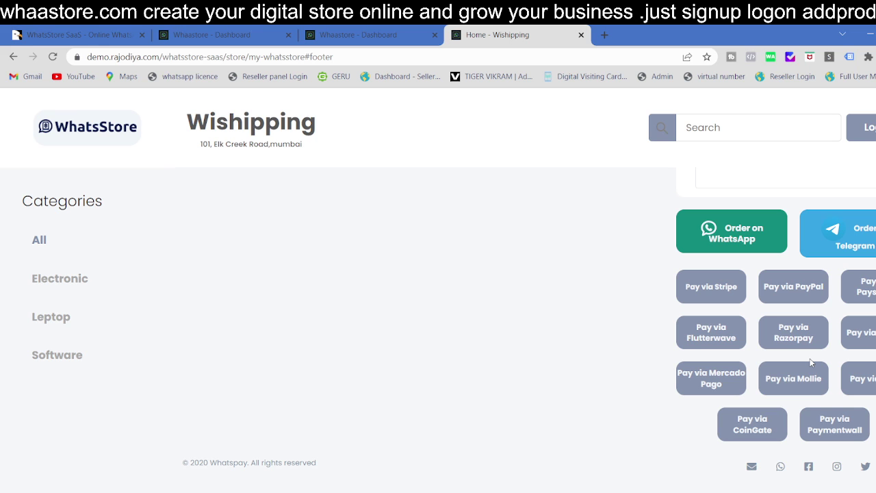
{"action": "scroll", "coordinate": [811, 362], "scroll_direction": "up", "scroll_amount": 3}
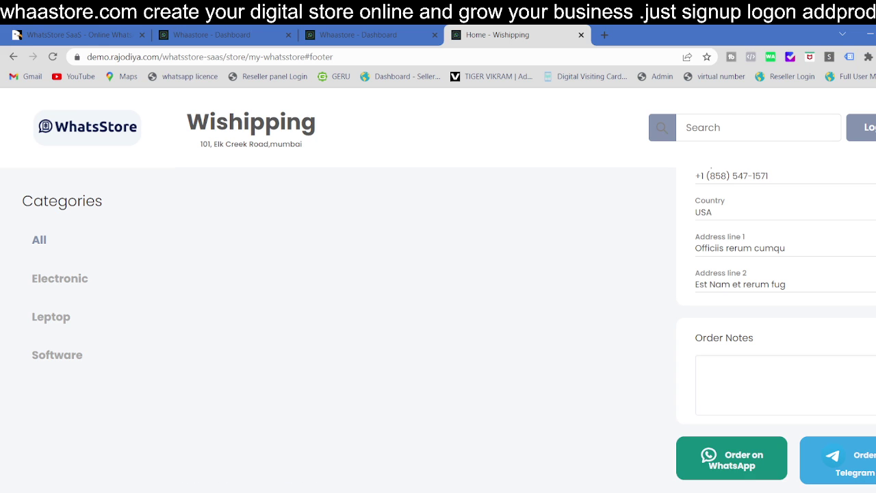
Return to the Whaastore owner dashboard, check the Orders page and expand the Shop section's product options.
{"action": "left_click", "coordinate": [253, 34]}
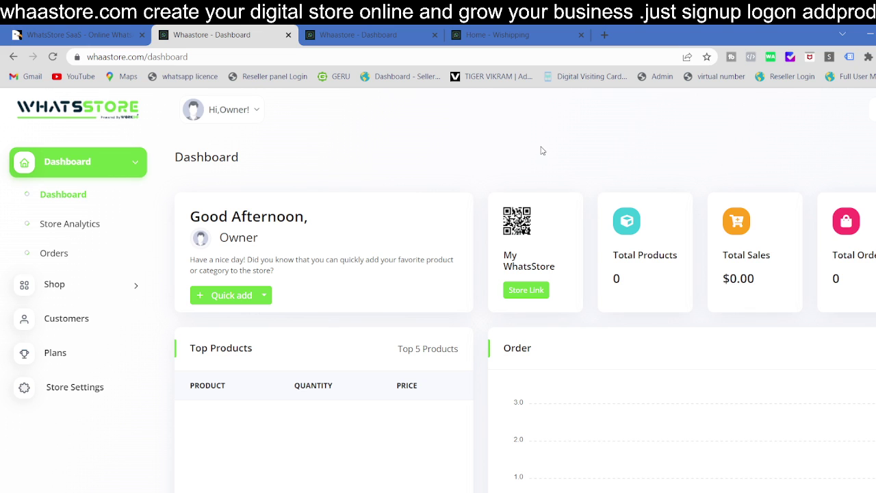
{"action": "left_click", "coordinate": [93, 252]}
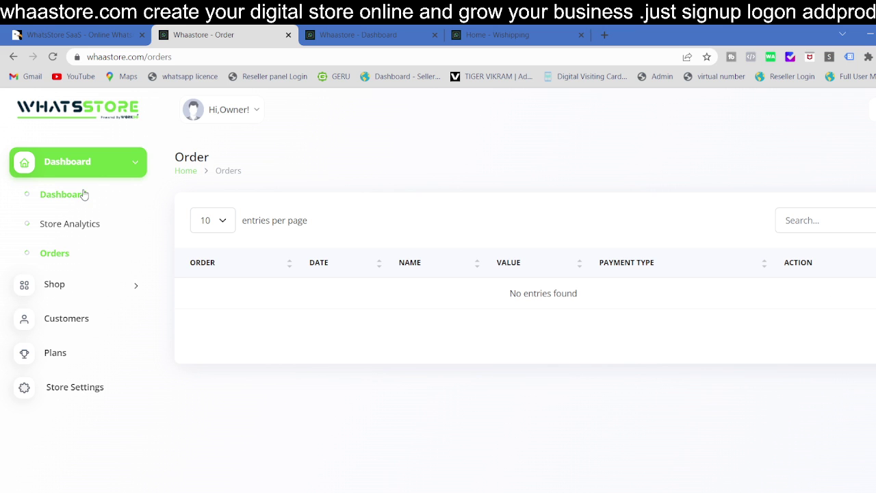
{"action": "left_click", "coordinate": [61, 194]}
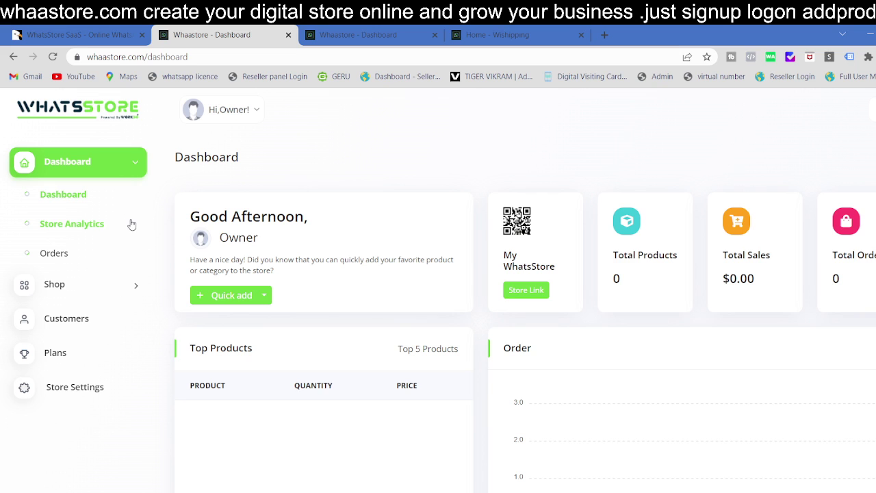
{"action": "left_click", "coordinate": [84, 284]}
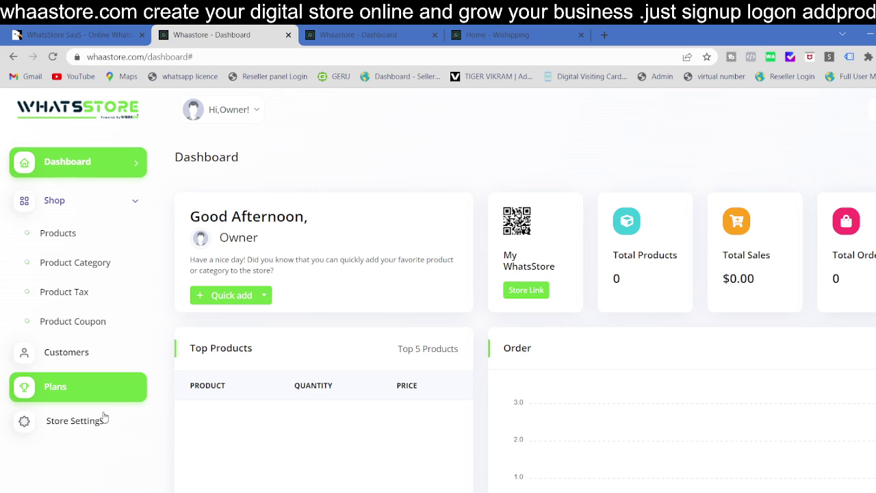
Open the store settings and examine the logo, address, analytics, meta and footer fields.
{"action": "left_click", "coordinate": [76, 421]}
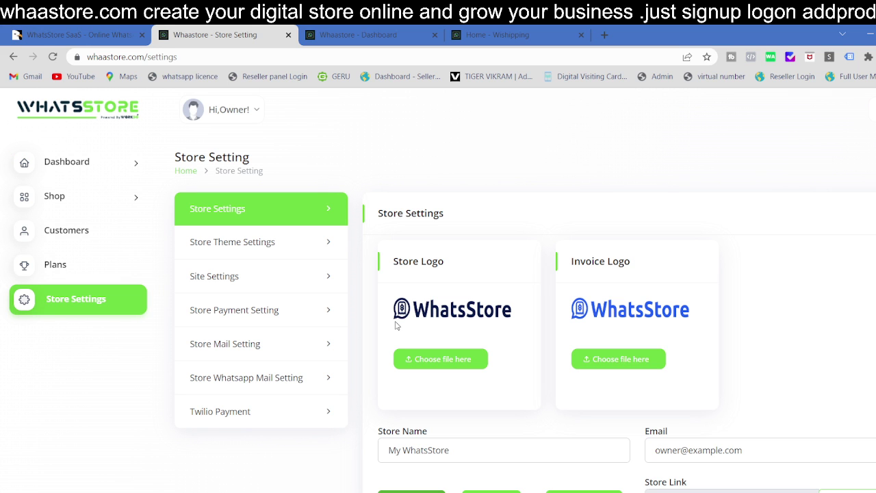
{"action": "scroll", "coordinate": [587, 229], "scroll_direction": "down", "scroll_amount": 3}
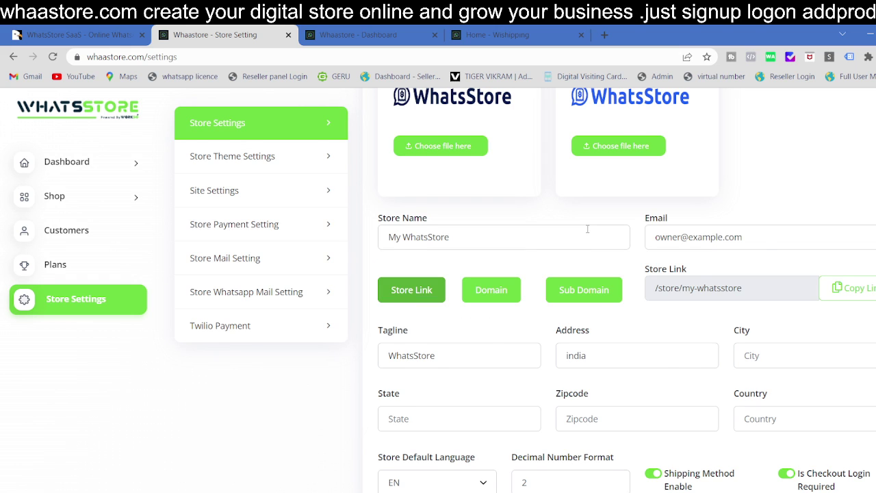
{"action": "scroll", "coordinate": [587, 229], "scroll_direction": "down", "scroll_amount": 2}
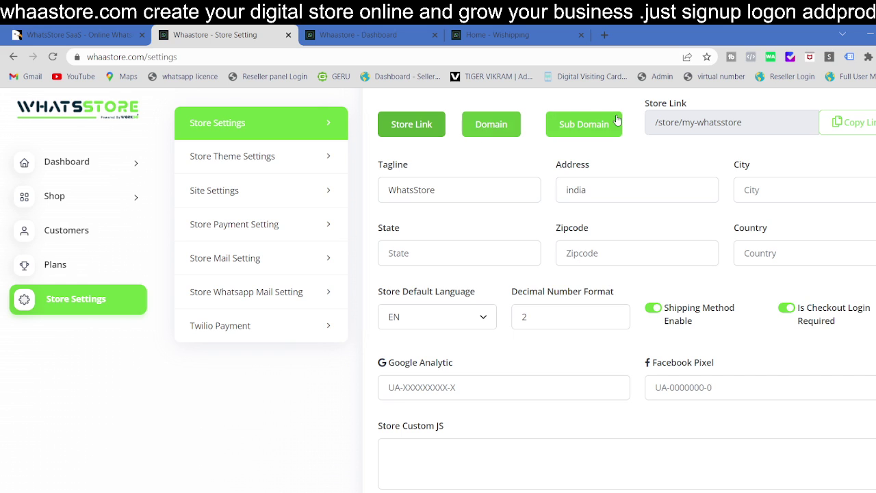
{"action": "left_click", "coordinate": [466, 191]}
{"action": "left_click", "coordinate": [657, 195]}
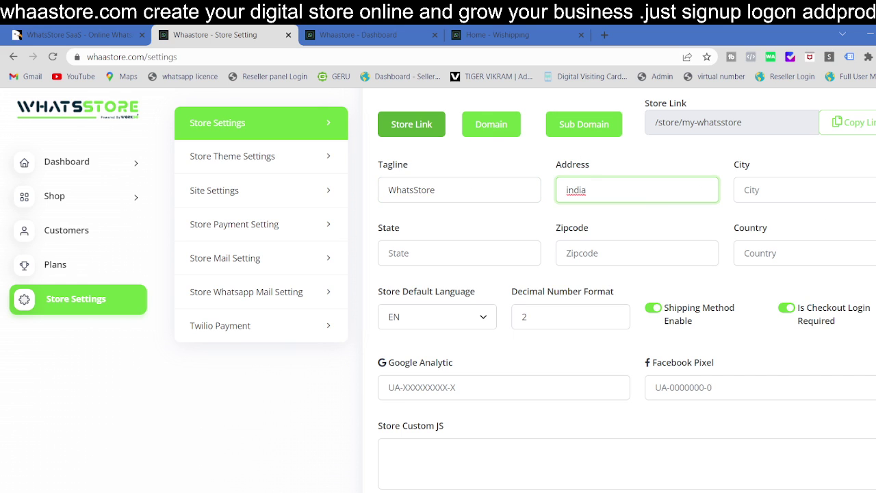
{"action": "scroll", "coordinate": [790, 184], "scroll_direction": "down", "scroll_amount": 3}
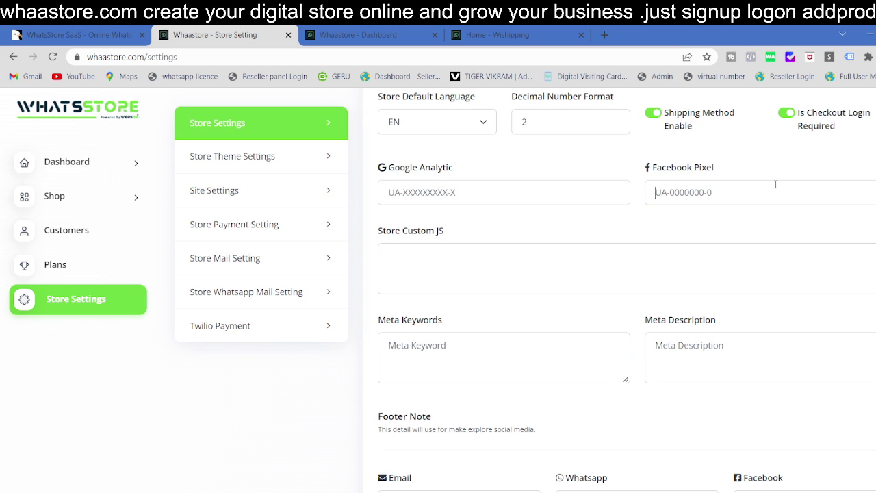
{"action": "left_click", "coordinate": [776, 185]}
{"action": "left_click", "coordinate": [521, 192]}
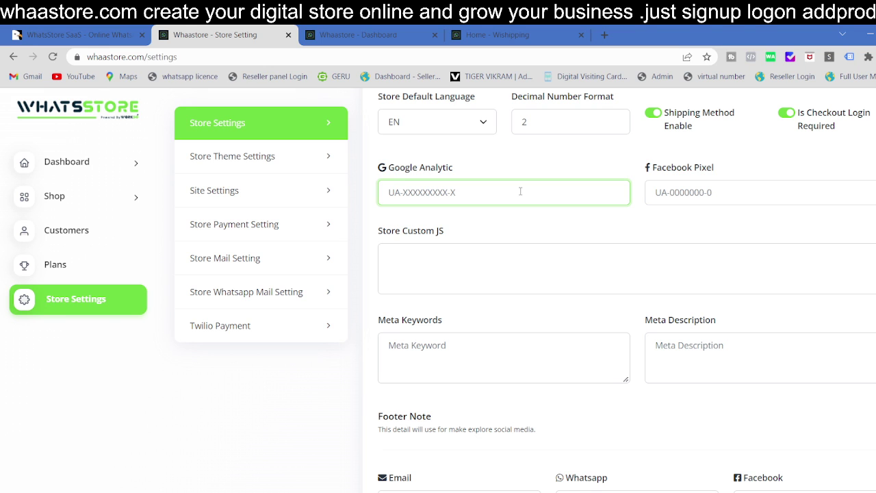
{"action": "scroll", "coordinate": [670, 237], "scroll_direction": "down", "scroll_amount": 4}
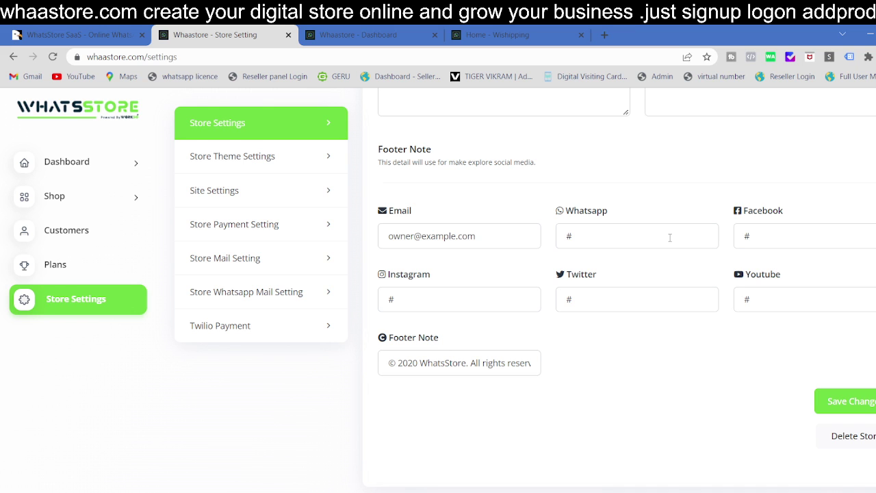
Examine the store theme choices and the payment settings for currency, custom checkout fields and payment gateways.
{"action": "scroll", "coordinate": [670, 238], "scroll_direction": "down", "scroll_amount": 5}
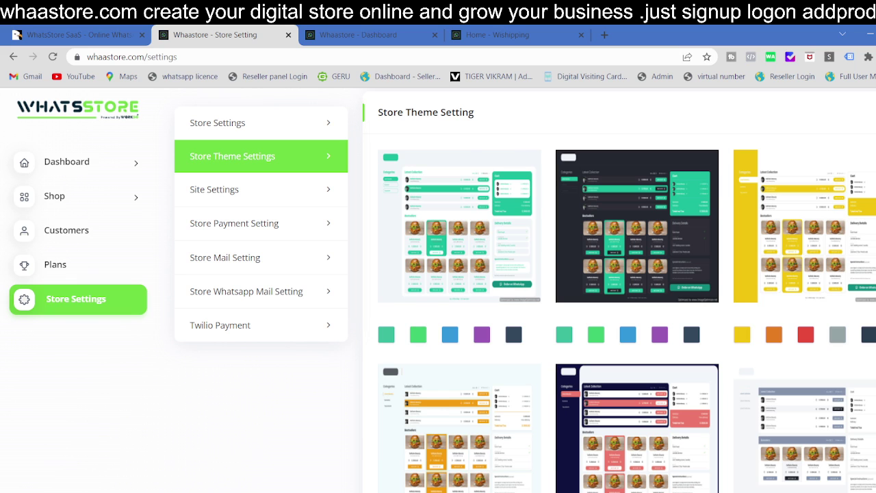
{"action": "left_click", "coordinate": [578, 130]}
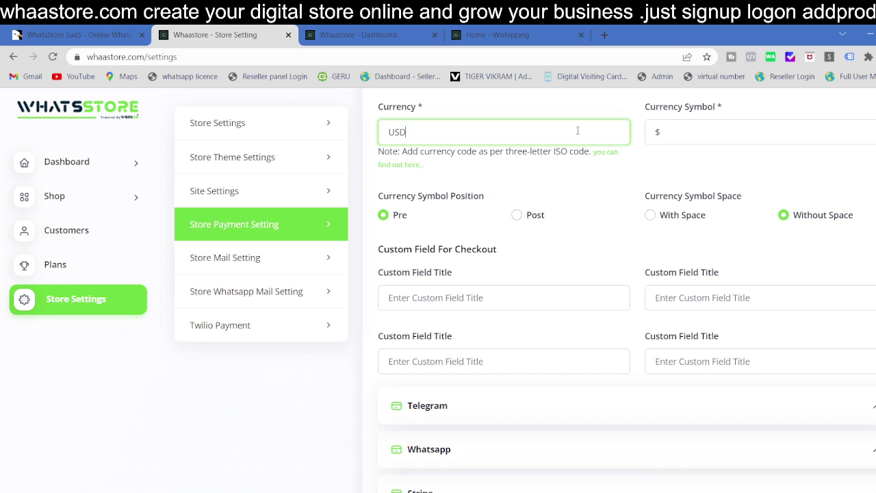
{"action": "scroll", "coordinate": [578, 130], "scroll_direction": "down", "scroll_amount": 4}
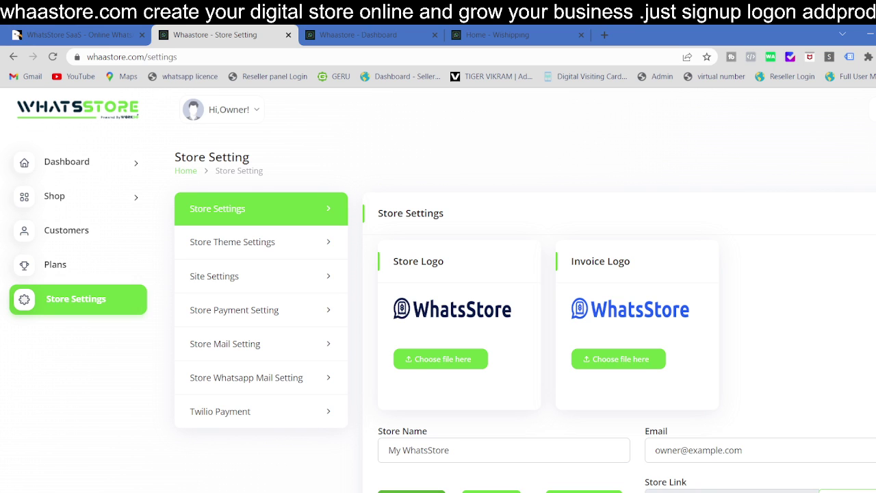
Switch to the WhatsStore SaaS preview page on Envato Market.
{"action": "key", "text": "ctrl+shift+Tab"}
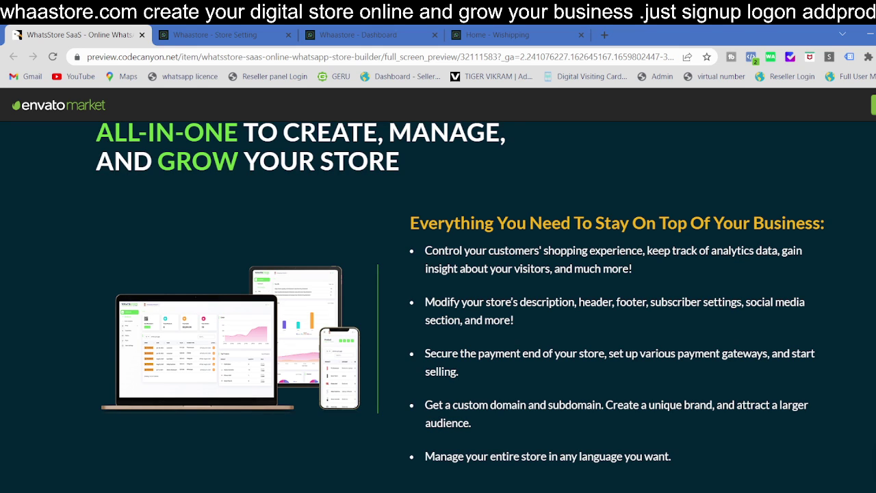
Look over the WhatsStore SaaS preview's opening section and switch to the Whaastore dashboard's Product Category page.
{"action": "scroll", "coordinate": [438, 308], "scroll_direction": "up", "scroll_amount": 6}
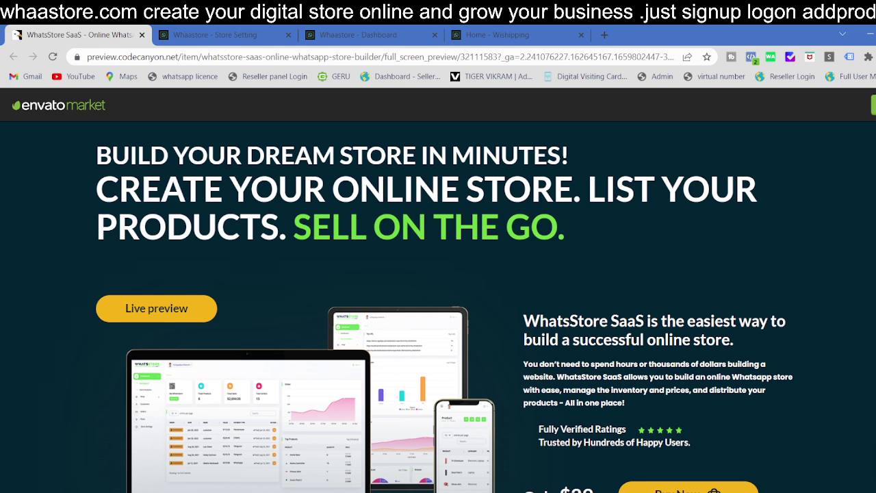
{"action": "left_click", "coordinate": [212, 34]}
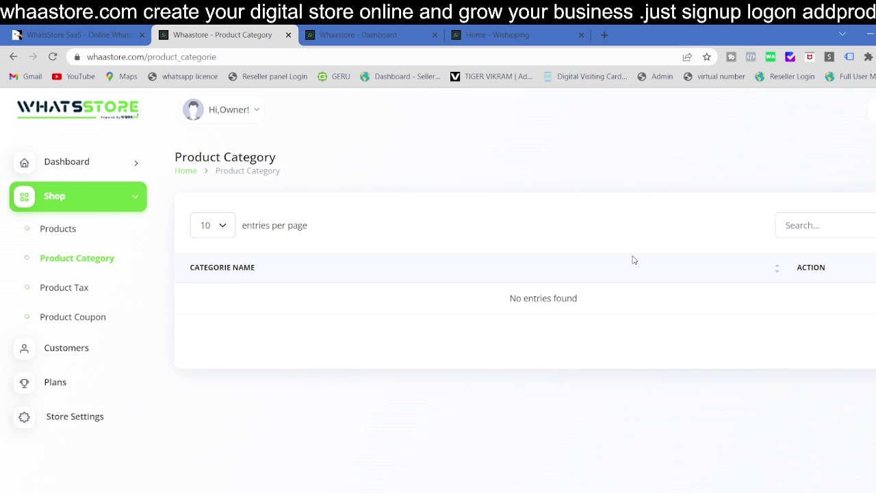
Return to the WhatsStore SaaS preview on Envato Market and examine its licence offers, business management features and demo sections.
{"action": "left_click", "coordinate": [34, 36]}
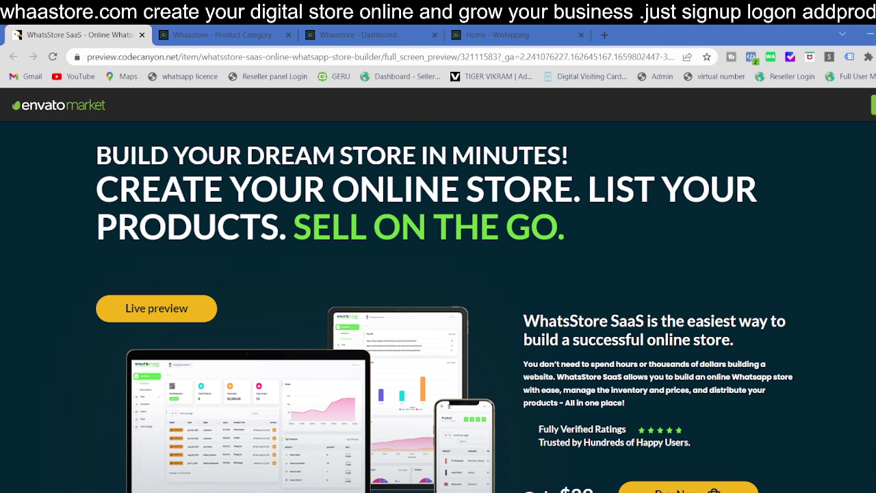
{"action": "scroll", "coordinate": [439, 307], "scroll_direction": "down", "scroll_amount": 15}
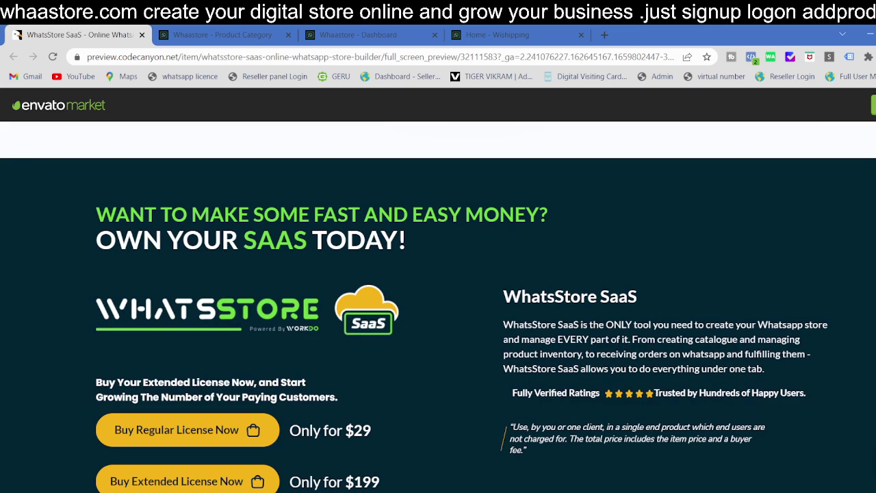
{"action": "scroll", "coordinate": [438, 307], "scroll_direction": "down", "scroll_amount": 10}
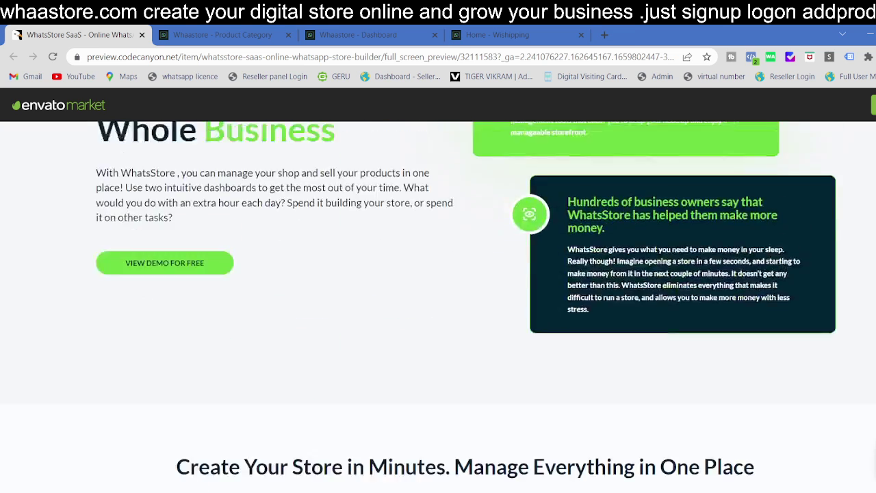
{"action": "scroll", "coordinate": [439, 307], "scroll_direction": "up", "scroll_amount": 1}
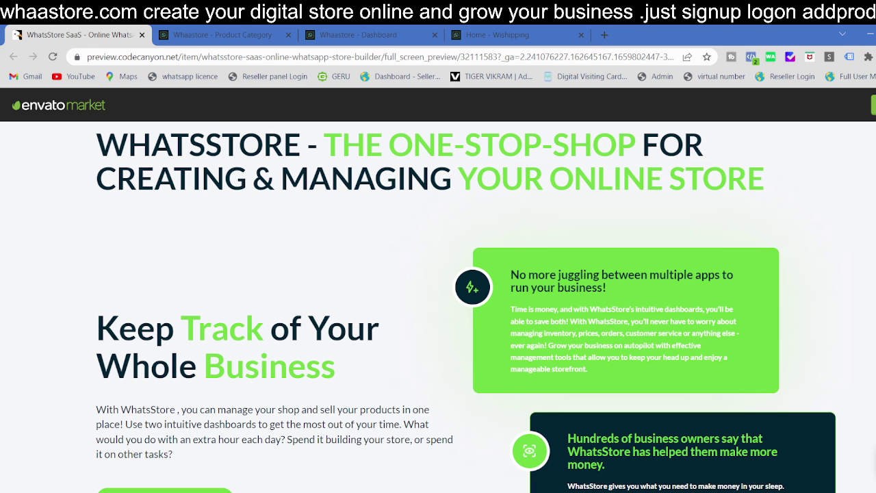
{"action": "scroll", "coordinate": [438, 307], "scroll_direction": "up", "scroll_amount": 5}
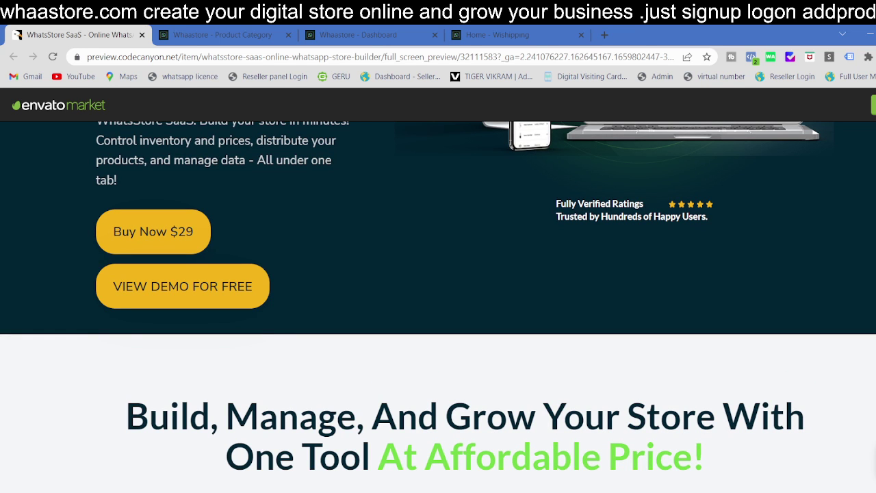
Open the product creation form in the Whaastore owner dashboard and attach main_file.zip as the downloadable product.
{"action": "left_click", "coordinate": [248, 35]}
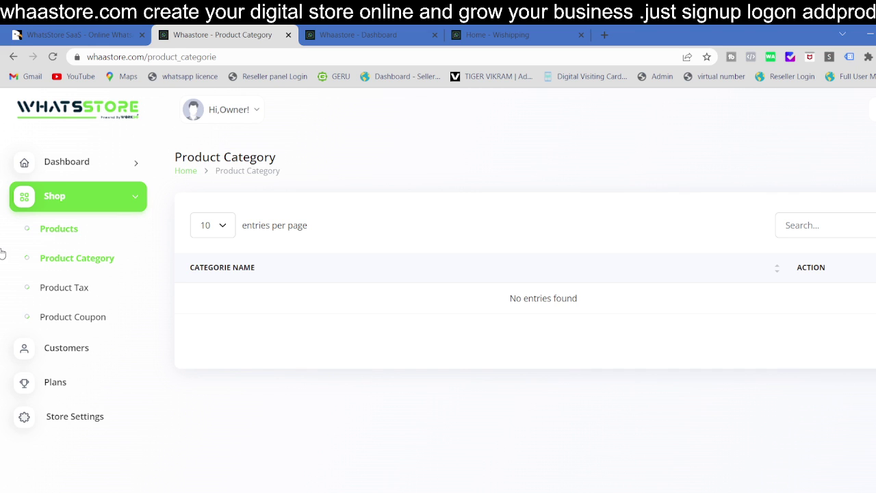
{"action": "left_click", "coordinate": [65, 230]}
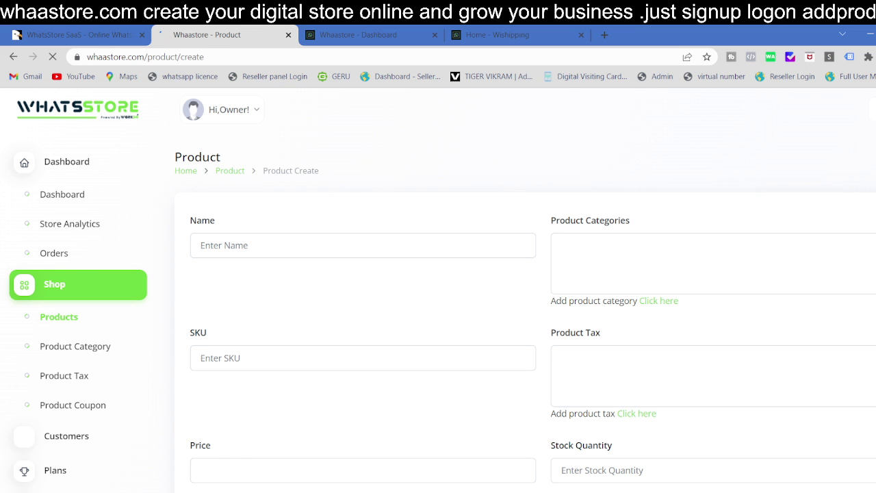
{"action": "scroll", "coordinate": [313, 291], "scroll_direction": "down", "scroll_amount": 3}
{"action": "left_click", "coordinate": [244, 276]}
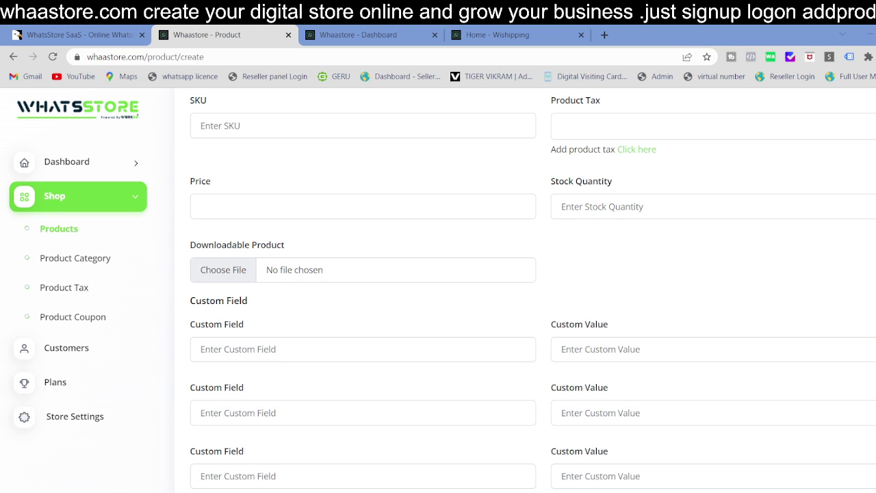
{"action": "double_click", "coordinate": [254, 160]}
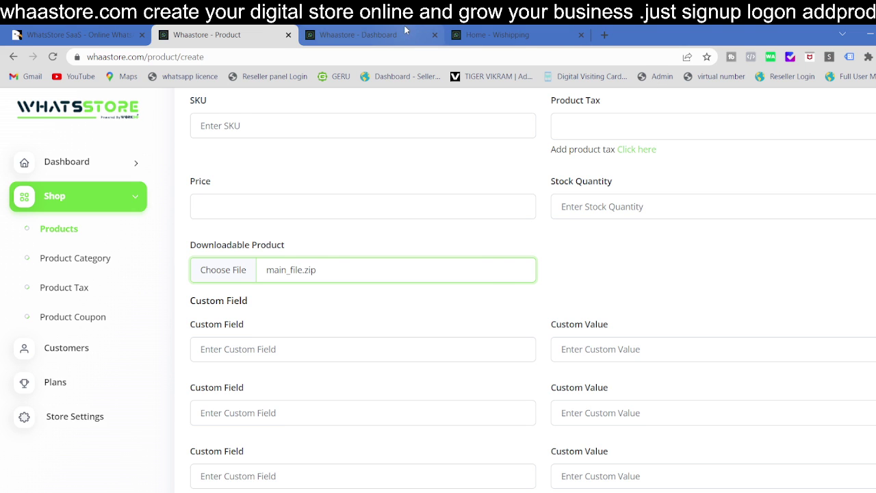
Switch to the Wishipping demo storefront and view its customer login and registration forms, closing them without signing in.
{"action": "key", "text": "ctrl+Tab"}
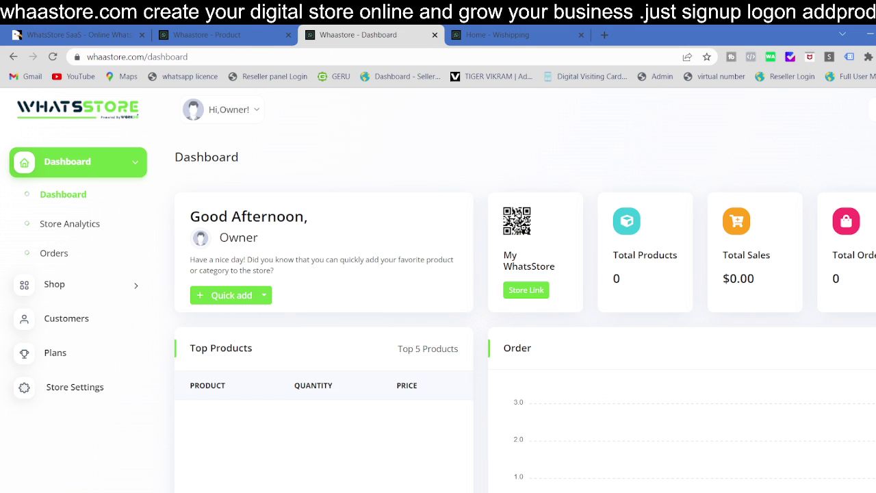
{"action": "left_click", "coordinate": [542, 32]}
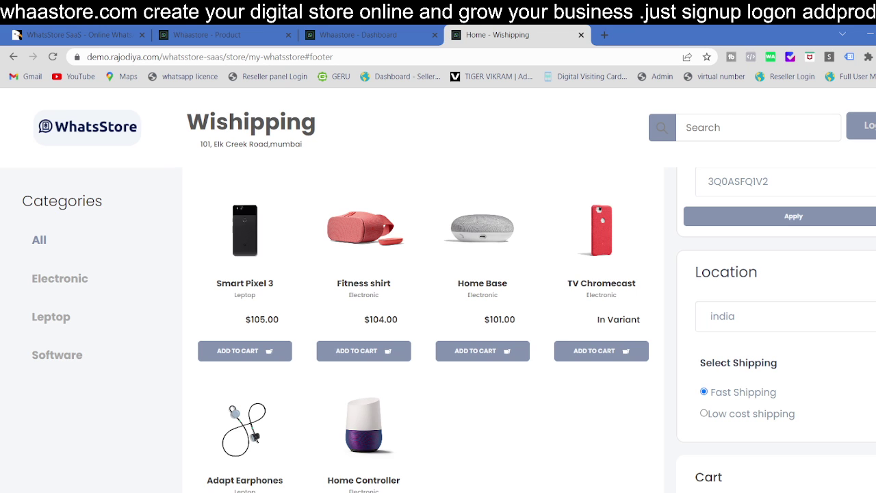
{"action": "left_click", "coordinate": [861, 127]}
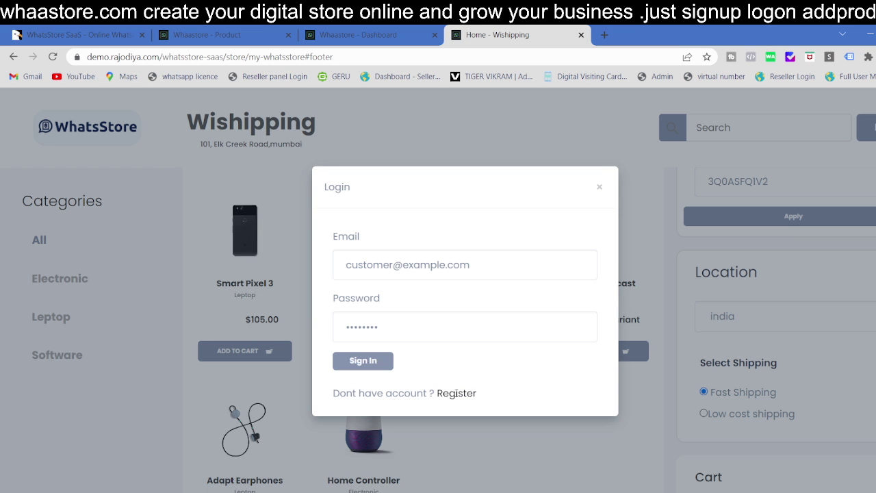
{"action": "left_click", "coordinate": [458, 336]}
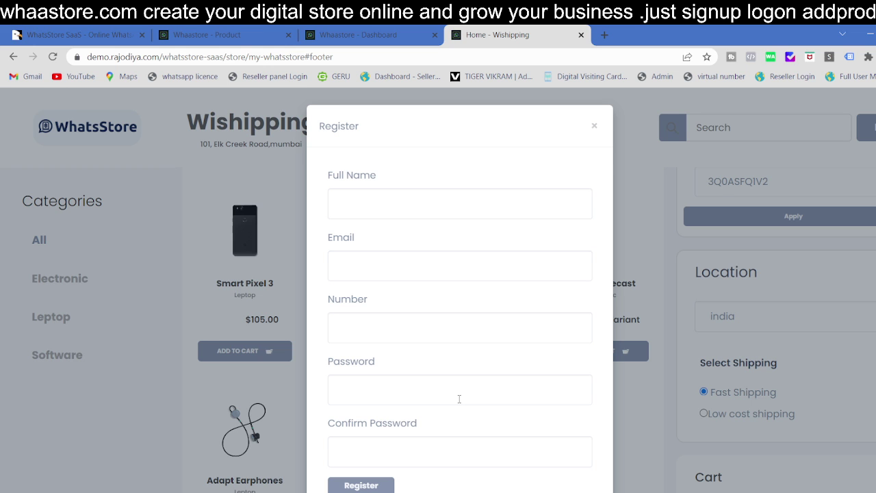
{"action": "left_click", "coordinate": [594, 127]}
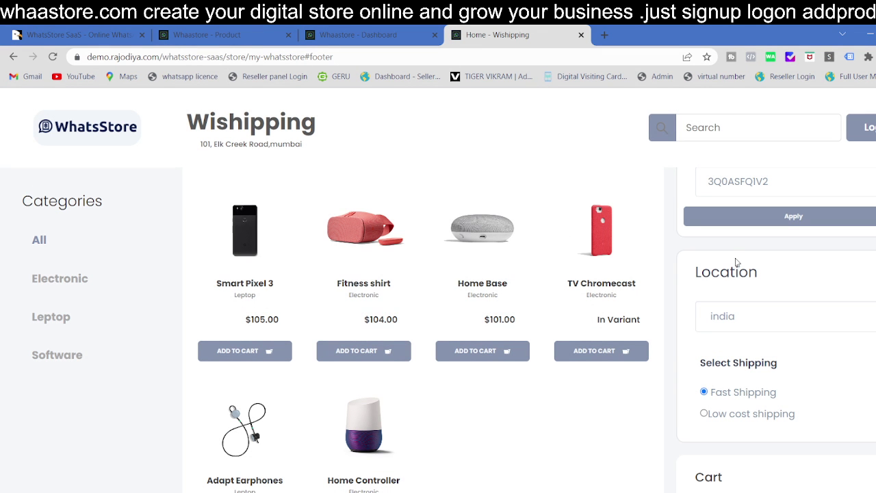